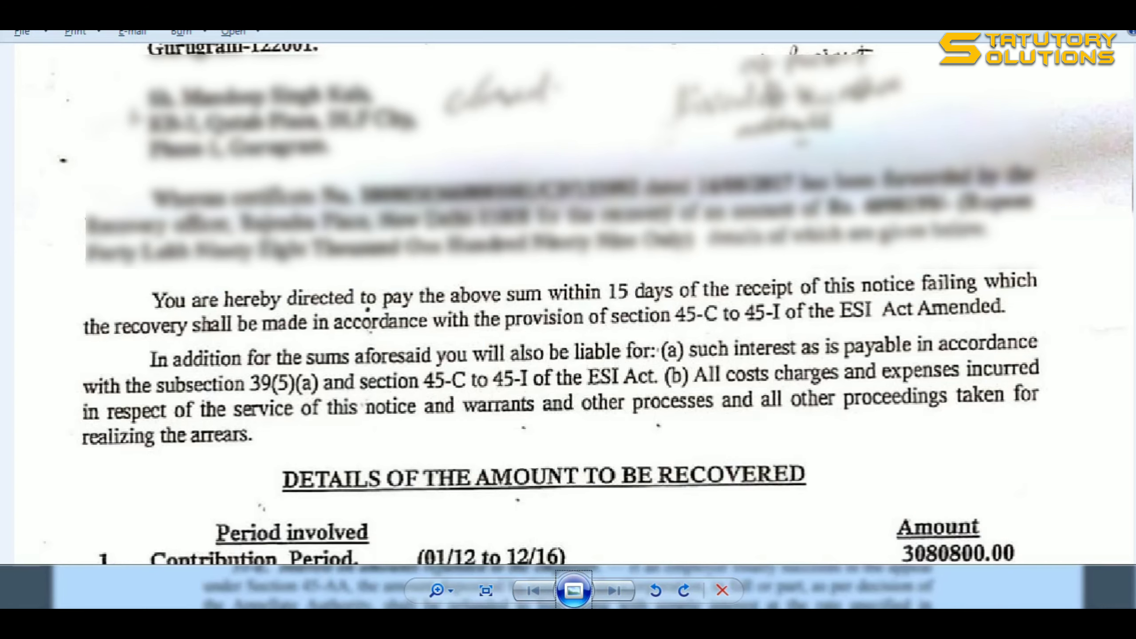
- Read the details of the amount to be recovered in the scanned ESI recovery notice
scroll(1073, 390, "down", 4)
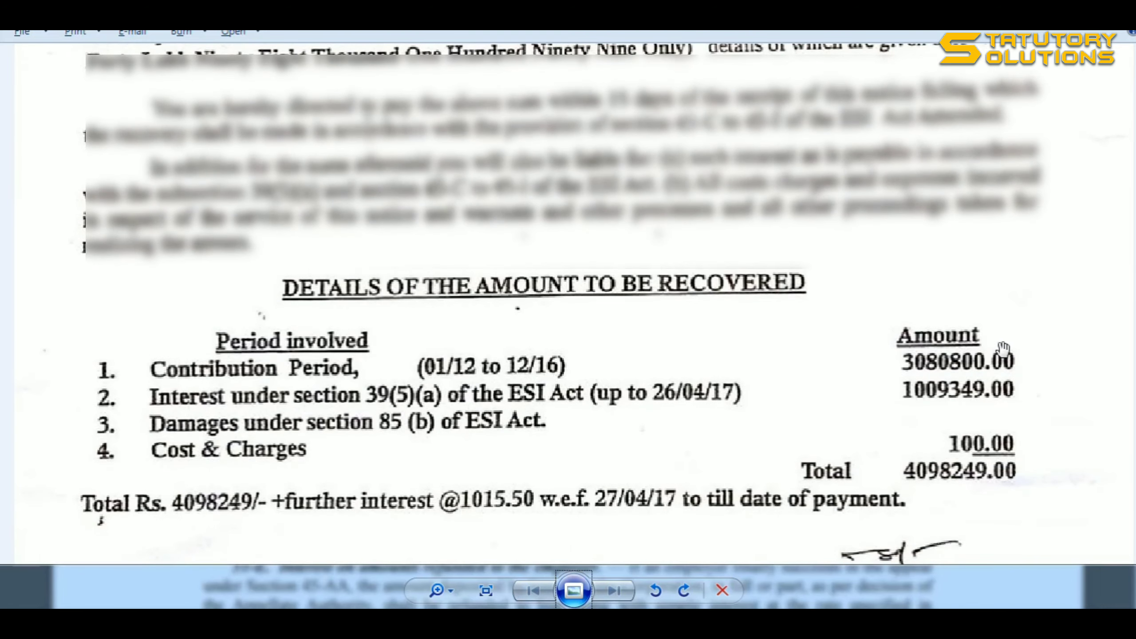
scroll(1043, 316, "up", 3)
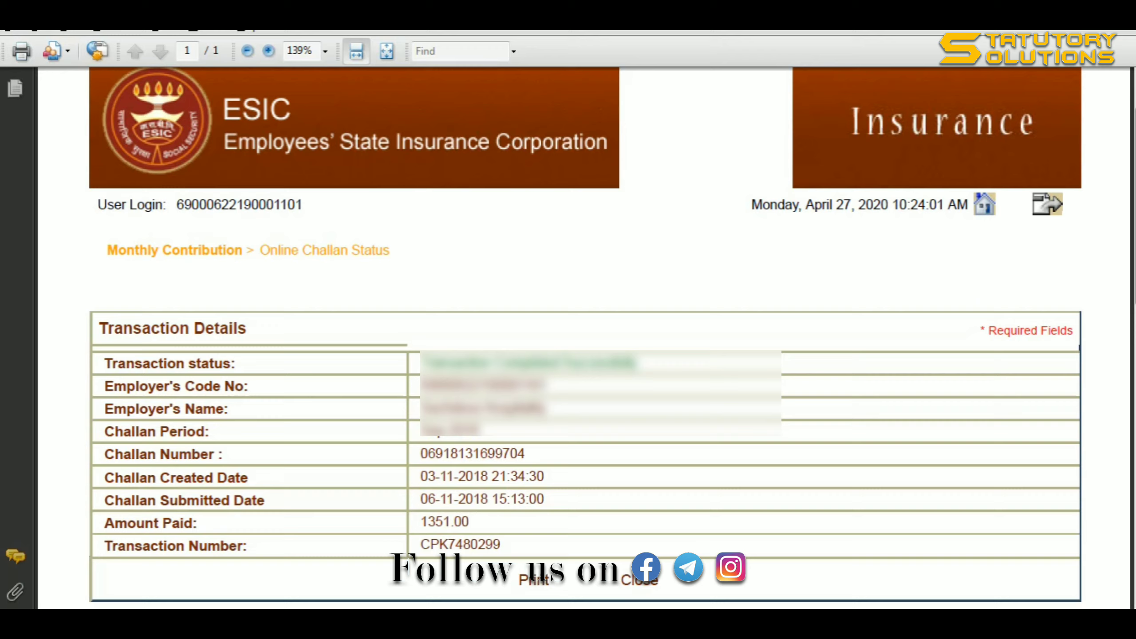
- Switch to the PF ESI damages calculation workbook in Excel and check the ESI 1.75% and 4.75% column headings
mouse_move(204, 605)
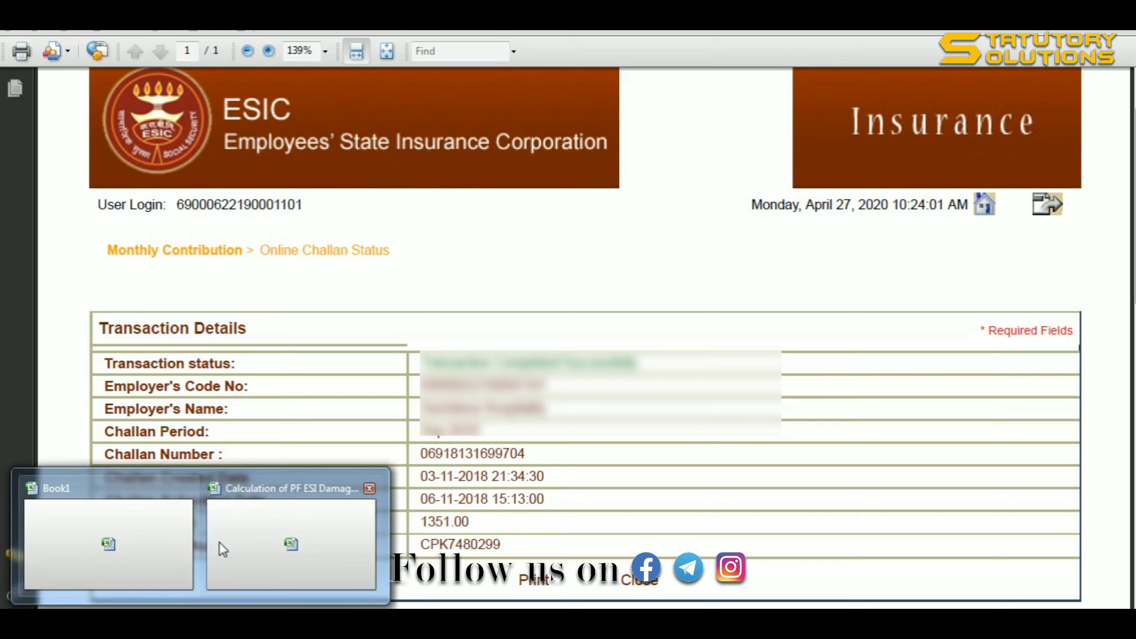
left_click(284, 541)
left_click(218, 261)
key("Up")
key("Up")
key("Up")
key("Up")
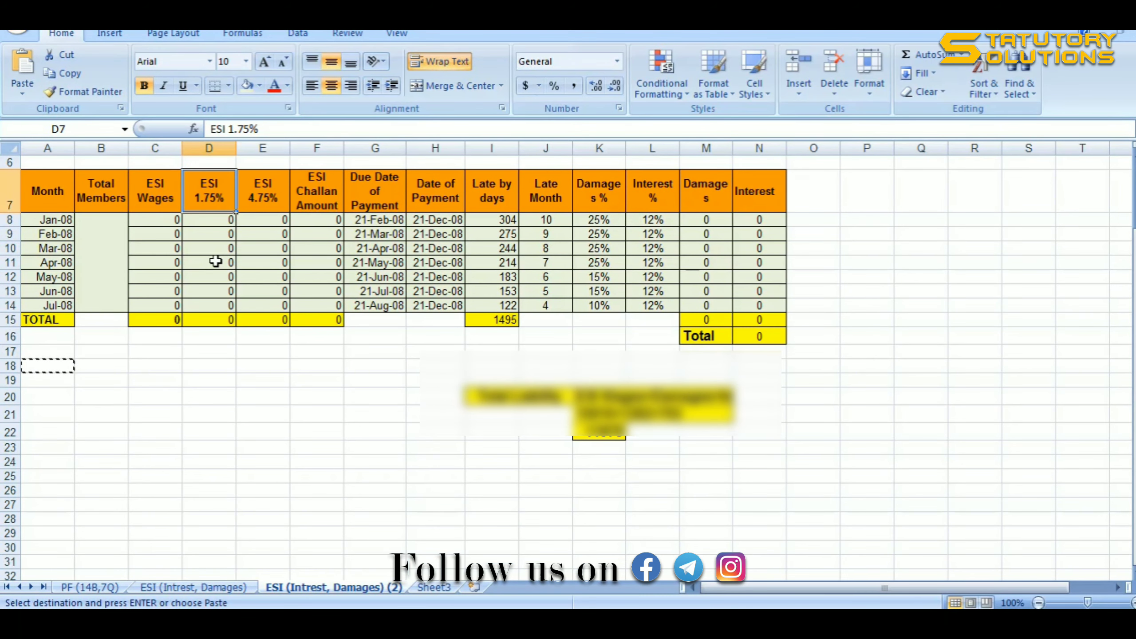
key("Right")
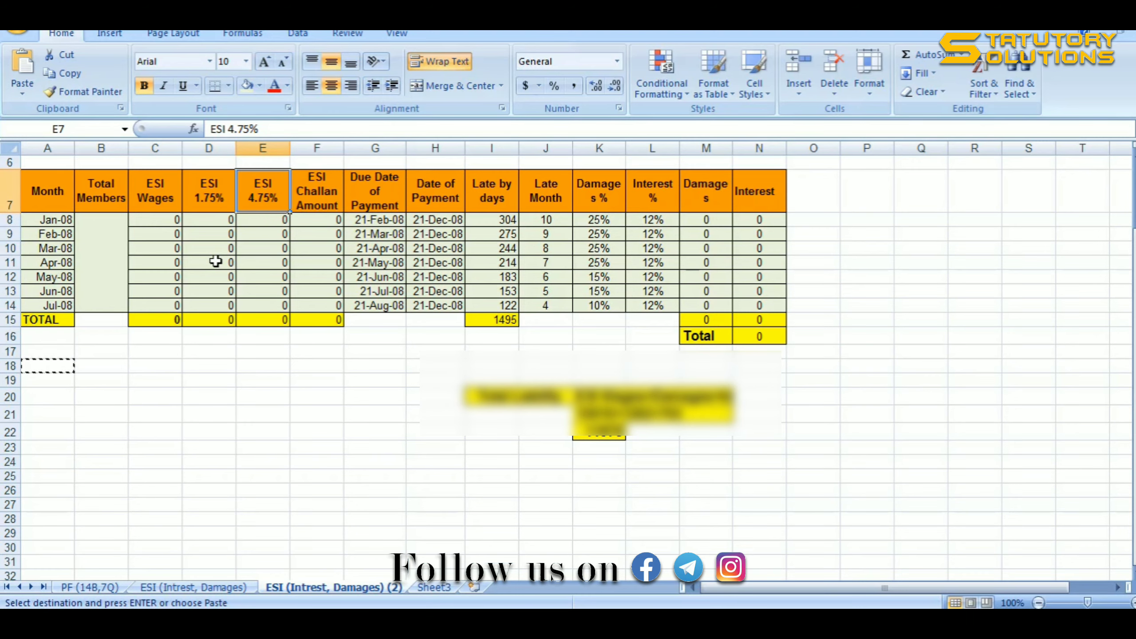
- Check the challan period in the challan PDF and enter Sep-2018 as the first month in cell A8
key("Left")
key("Left")
key("Left")
key("Left")
key("Down")
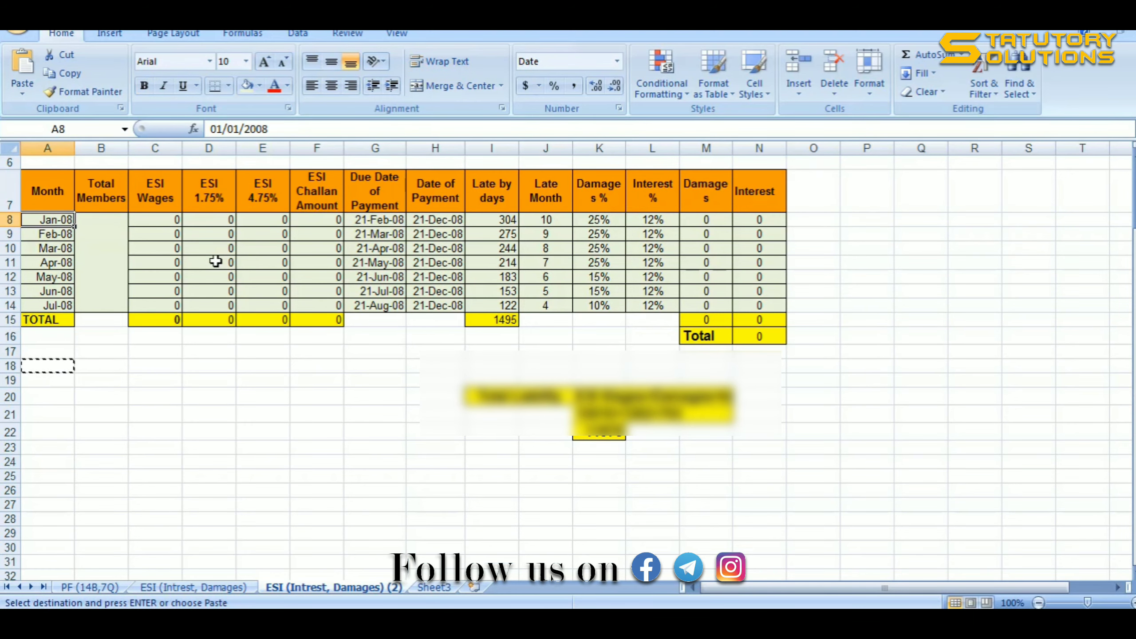
key("alt+Tab")
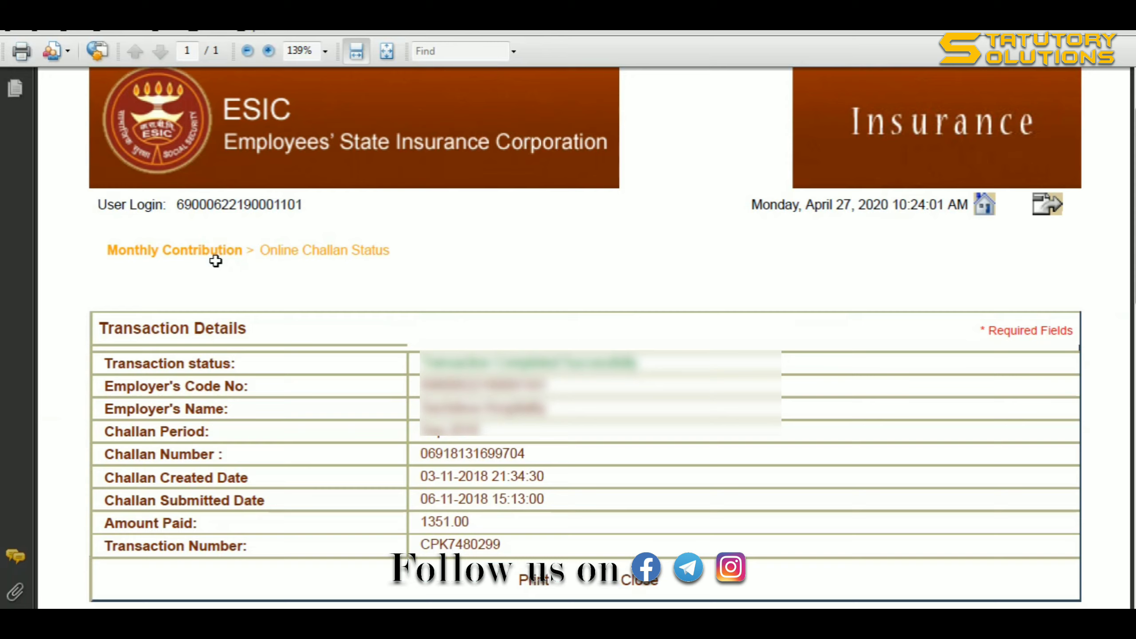
key("alt+Tab")
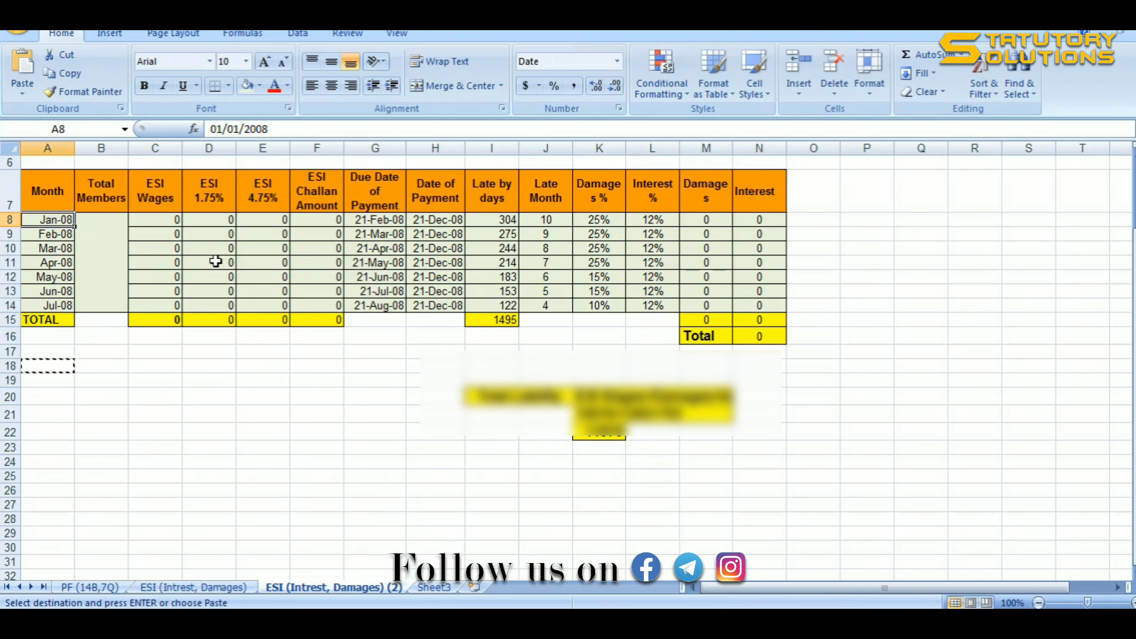
type("Sep-")
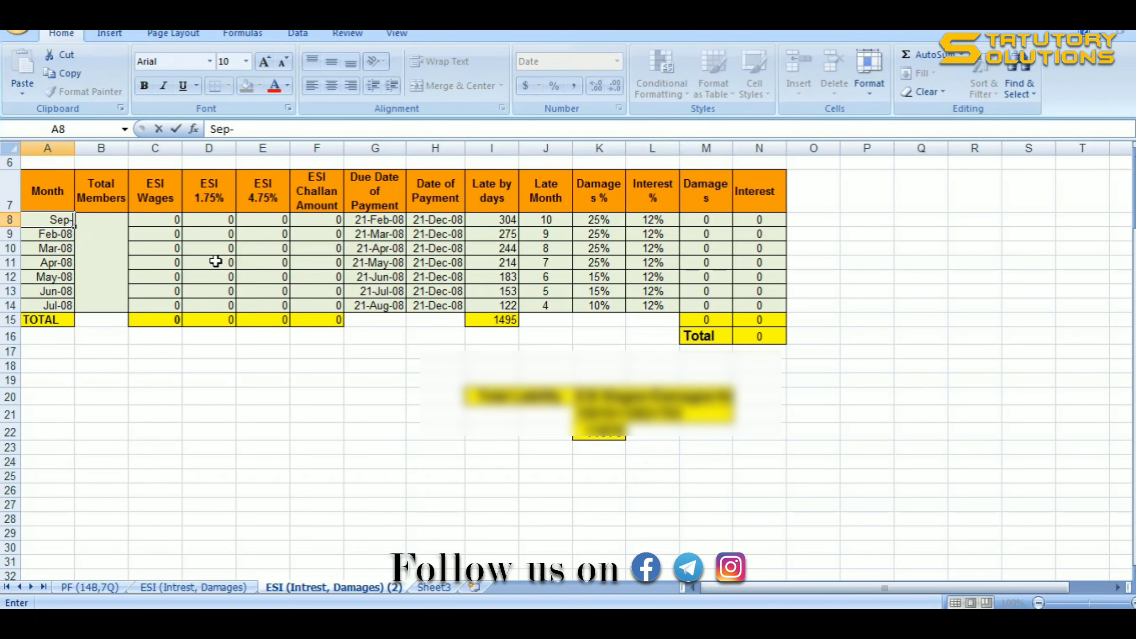
type("2018")
key("Return")
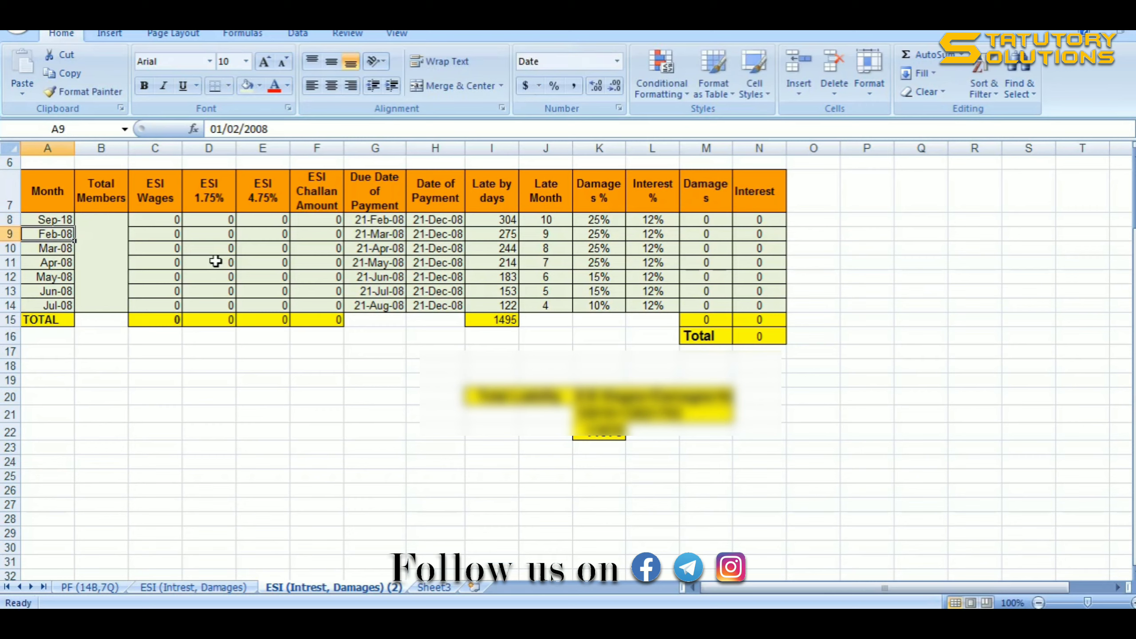
- Examine the ESI wages, contribution and challan amount cells in row 8
key("Up")
key("Right")
key("Right")
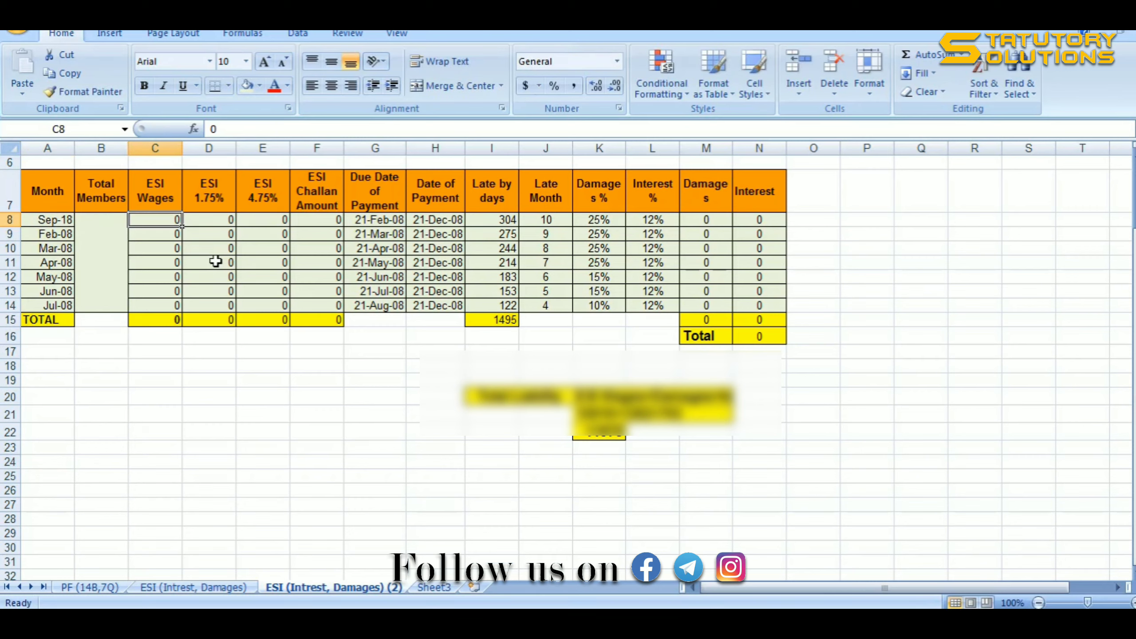
key("Left")
key("Right")
key("Right")
key("Right")
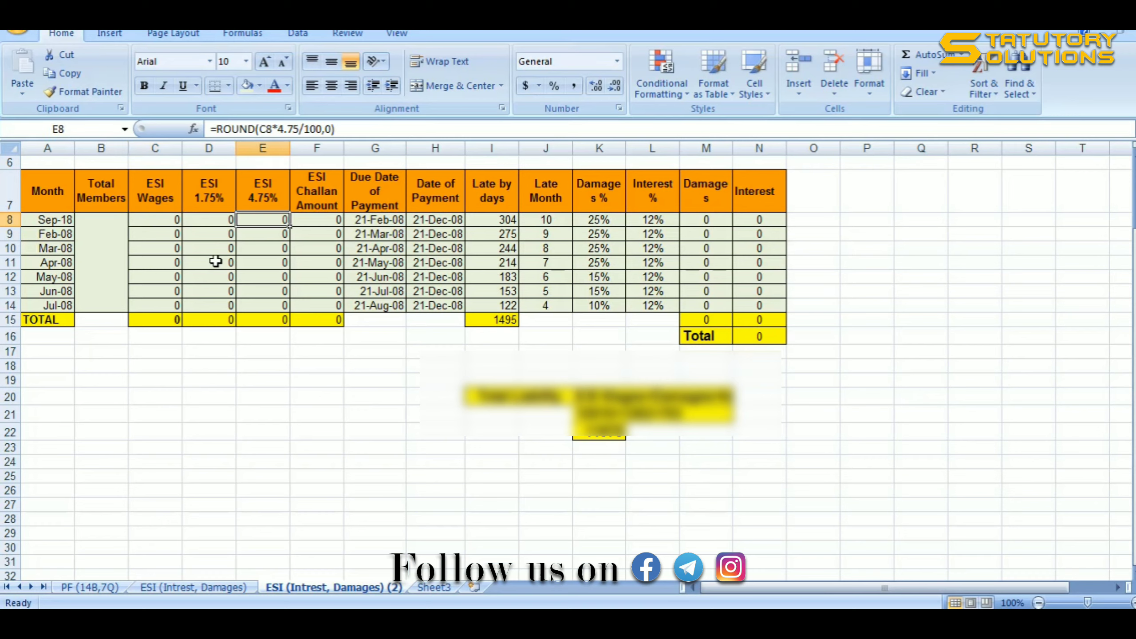
key("Right")
key("Left")
key("Left")
- Enter 1351 as the ESI challan amount for the first month in cell F8
key("Right")
key("Right")
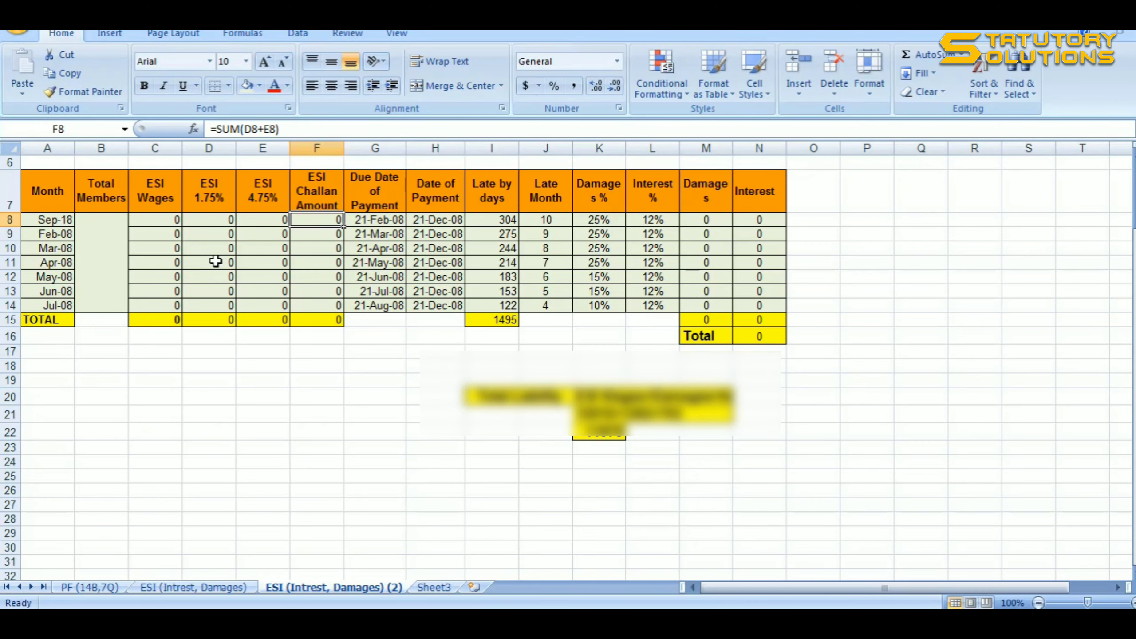
type("1351")
key("Right")
key("Right")
key("Left")
key("Left")
- Set the due date of payment for the first month in cell G8 to 15-10-2018
key("Right")
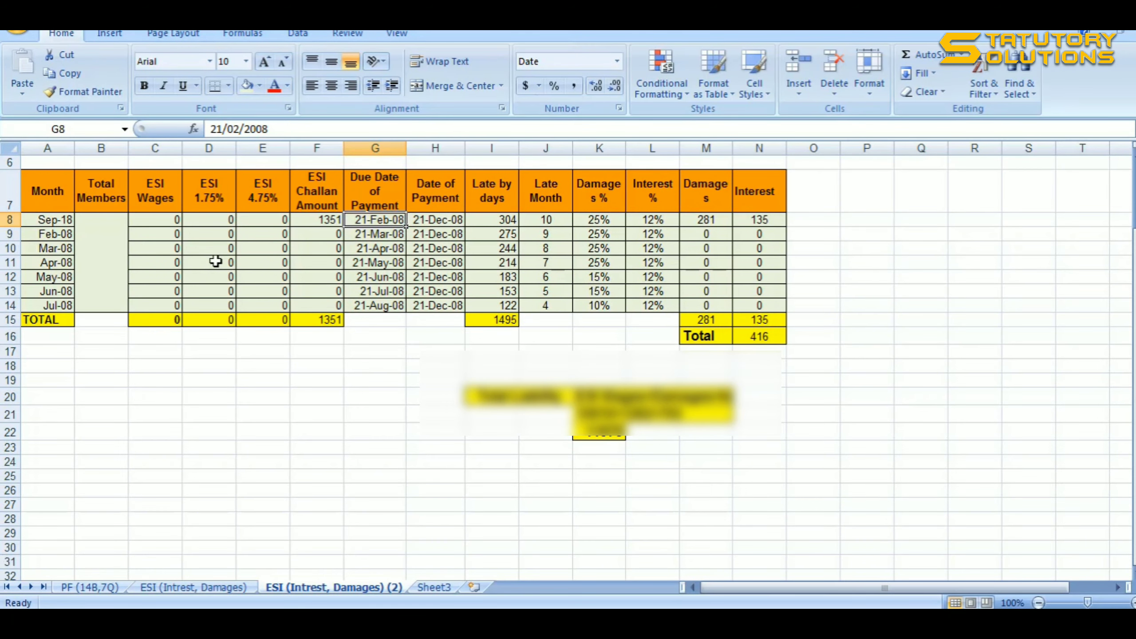
type("15")
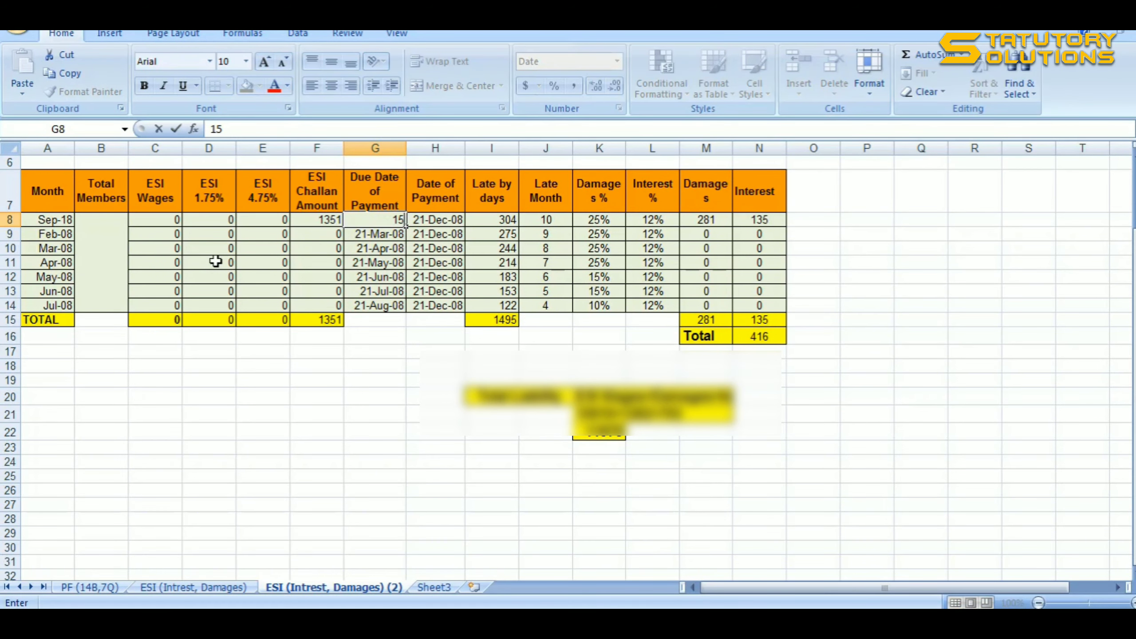
type("-10/201")
key("BackSpace")
key("BackSpace")
key("BackSpace")
key("BackSpace")
type("-2018")
key("Tab")
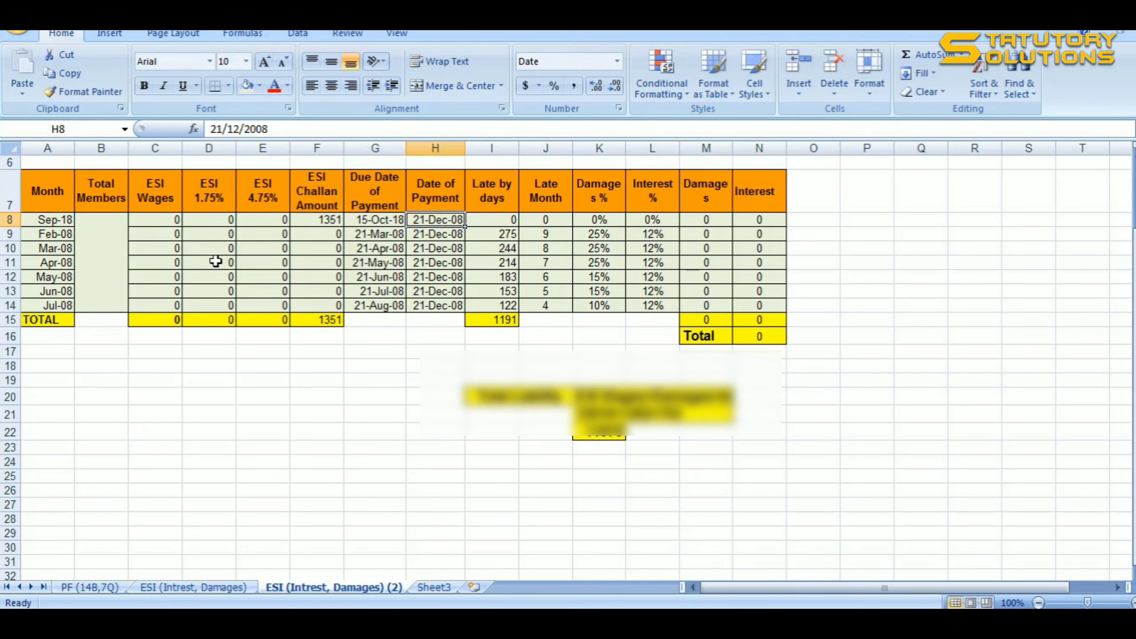
- Check the submitted date in the challan PDF and set the date of payment in cell H8 to 06-11-2018
key("alt+Tab")
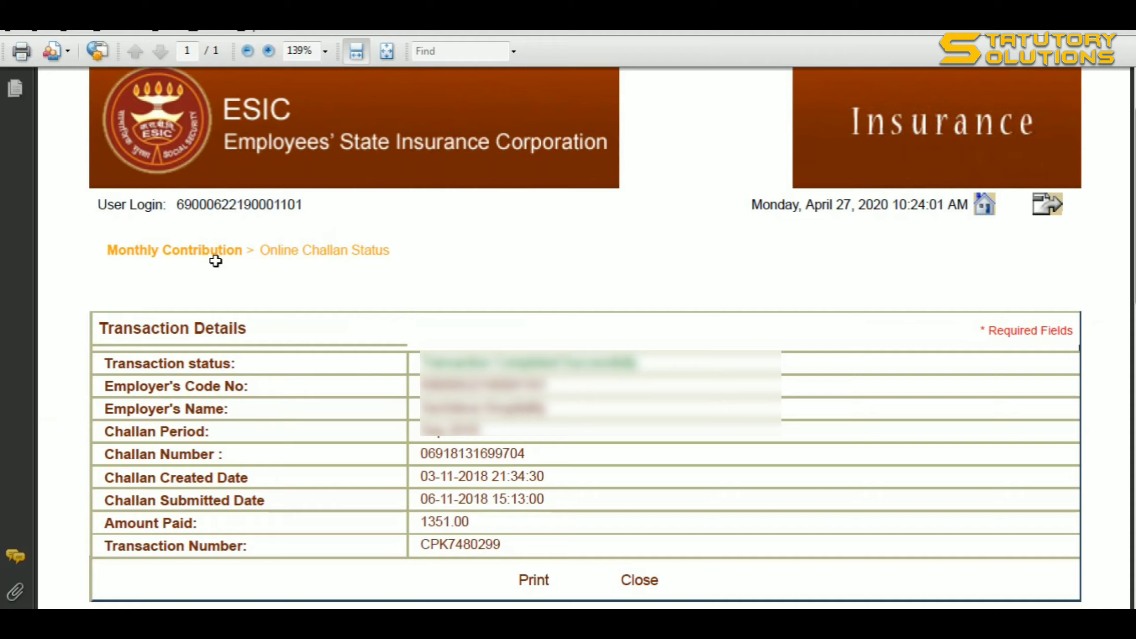
key("alt+Tab")
type("06-")
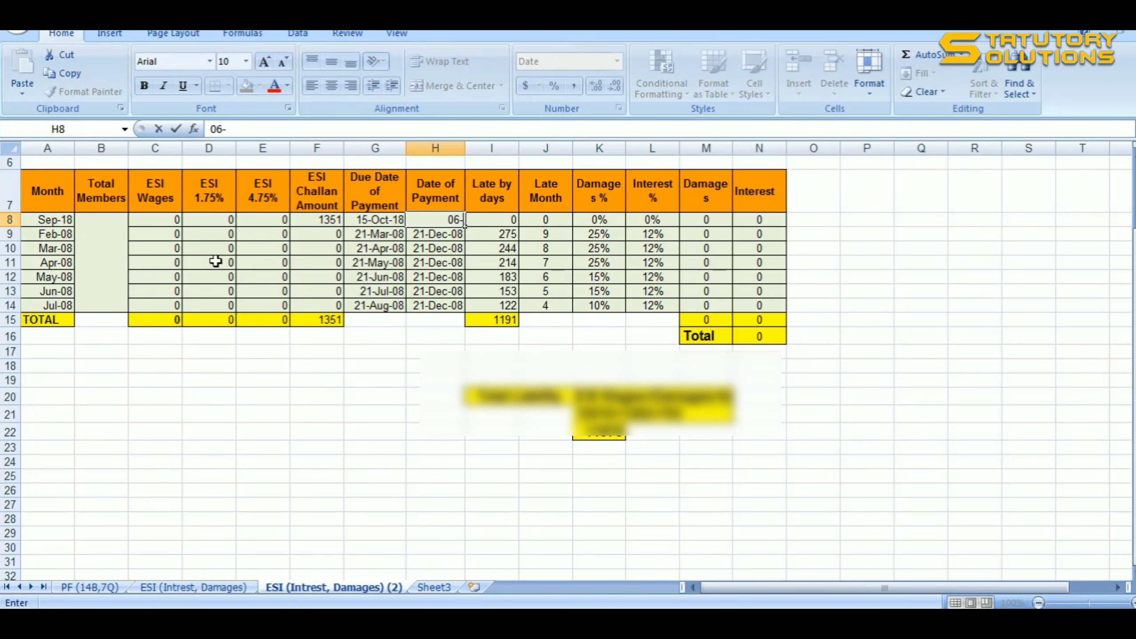
type("11-2018")
key("Return")
- Review the payment dates, delay, percentage rates, damages and interest calculated in row 8
key("Left")
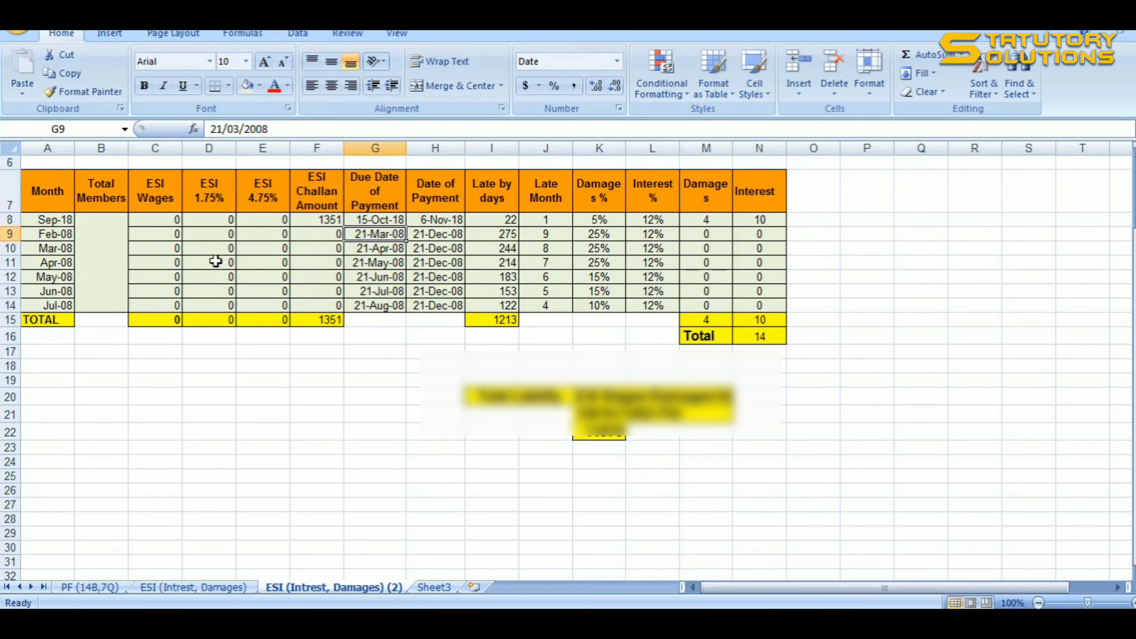
key("Up")
key("Right")
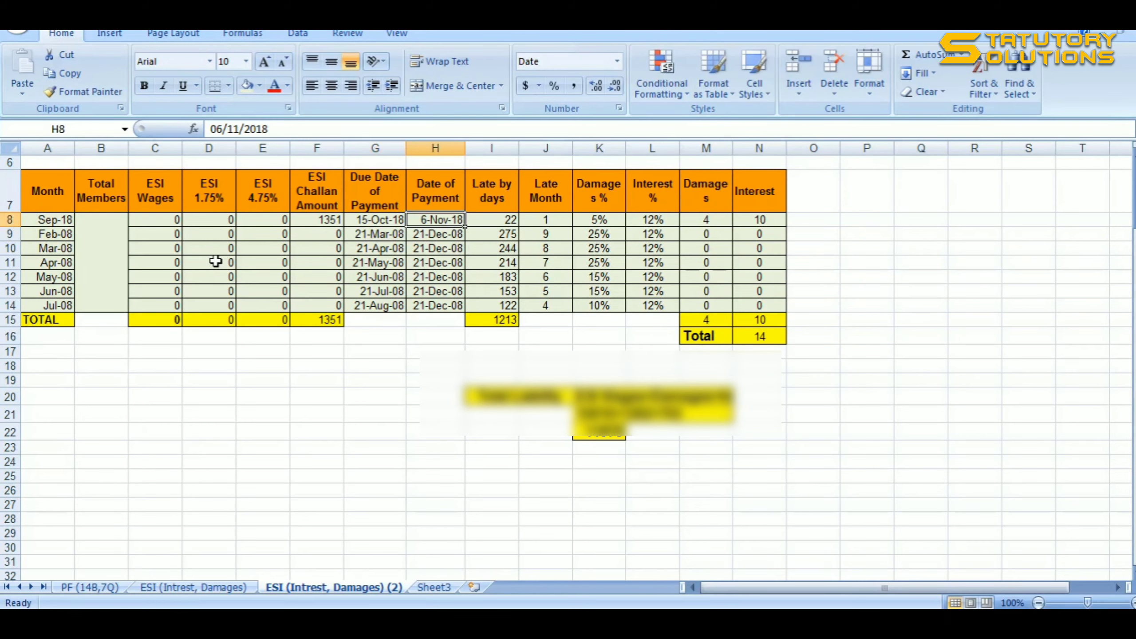
key("Right")
key("Right")
key("Right")
key("Right")
key("Right")
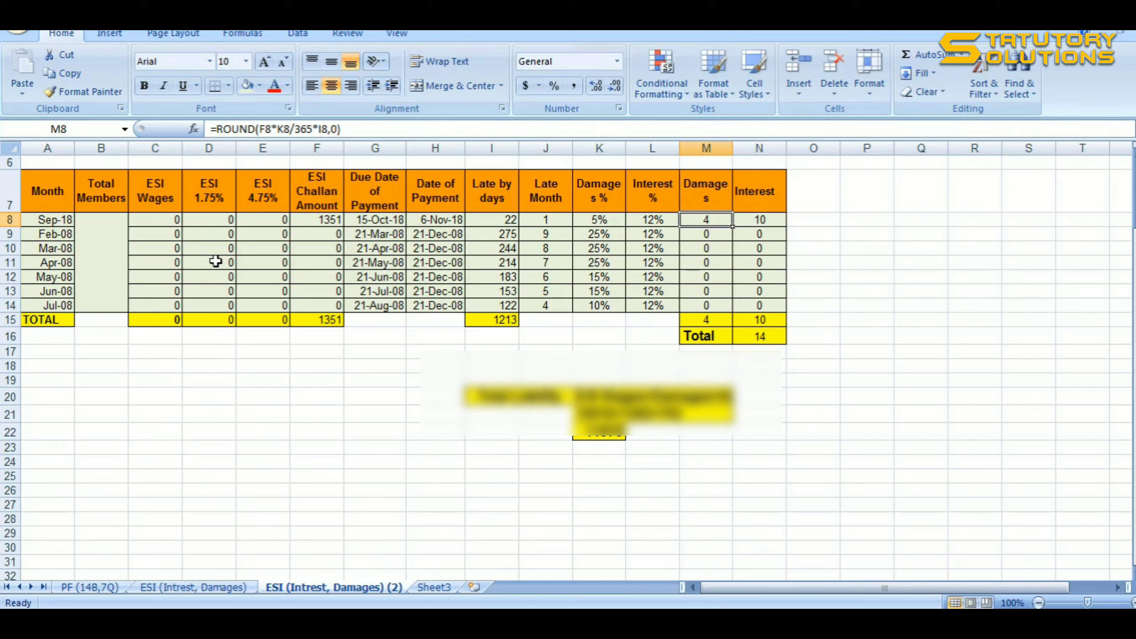
key("Right")
- Review the damages and interest totals in row 15 together with their combined total in row 16
key("Down")
key("Down")
key("Down")
key("Down")
key("Down")
key("Down")
key("Down")
key("Down")
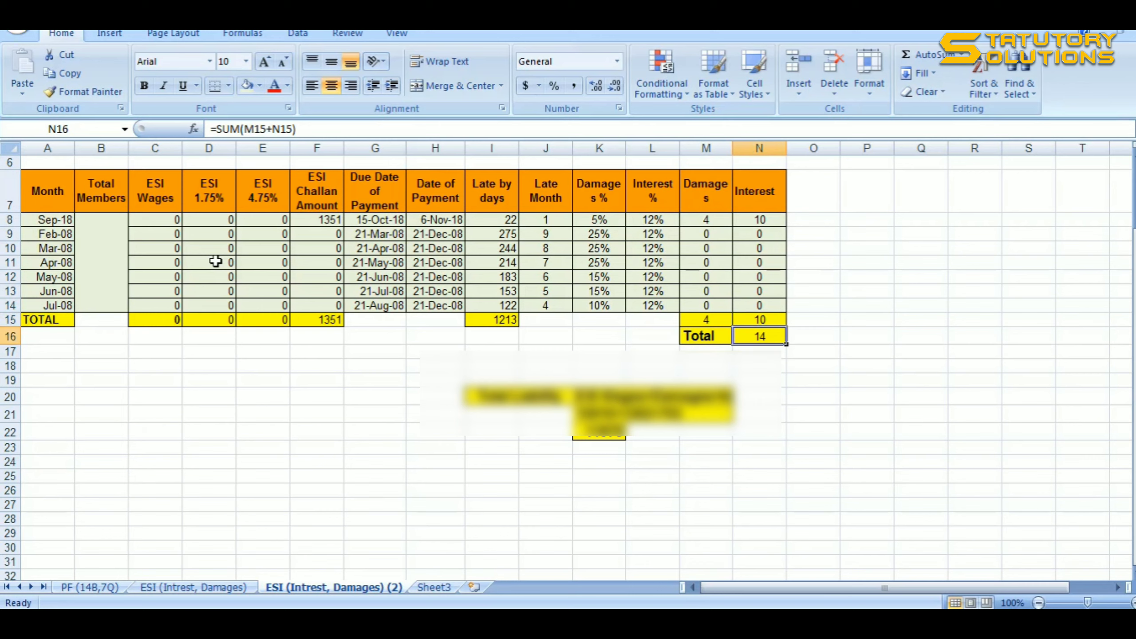
key("Up")
key("Left")
key("Left")
key("Right")
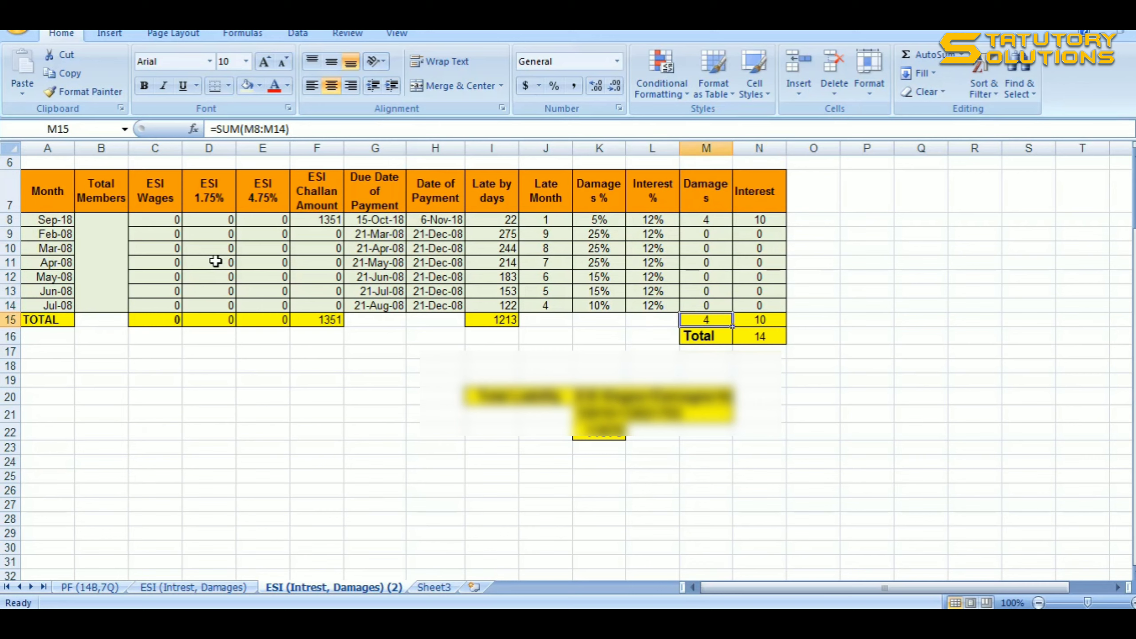
key("Right")
key("Left")
key("shift+Right")
key("shift+Down")
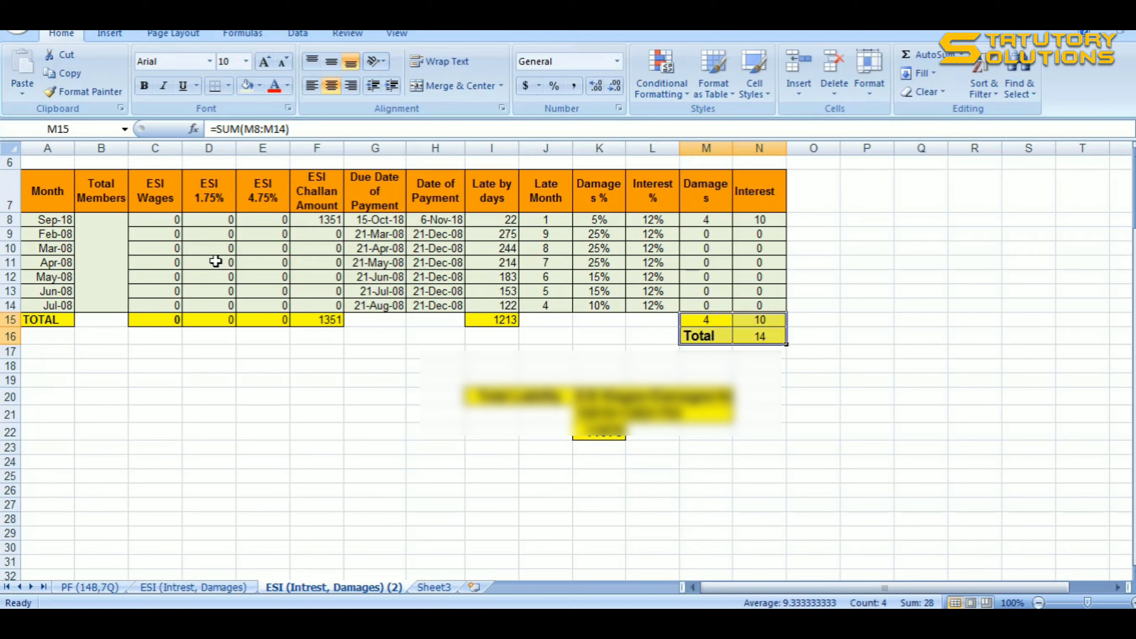
- Hide the unused month rows 9 to 14 of the ESI calculation table
left_click(43, 232)
key("shift+space")
key("shift+Down")
key("shift+Down")
key("shift+Down")
key("shift+Down")
key("shift+Down")
right_click(13, 245)
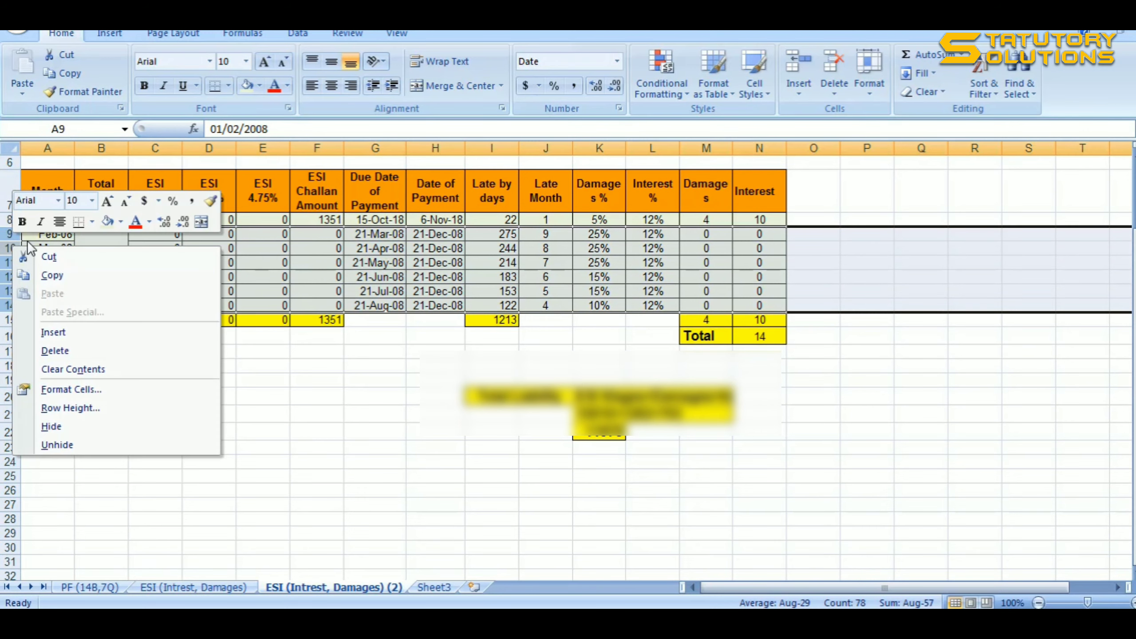
left_click(94, 427)
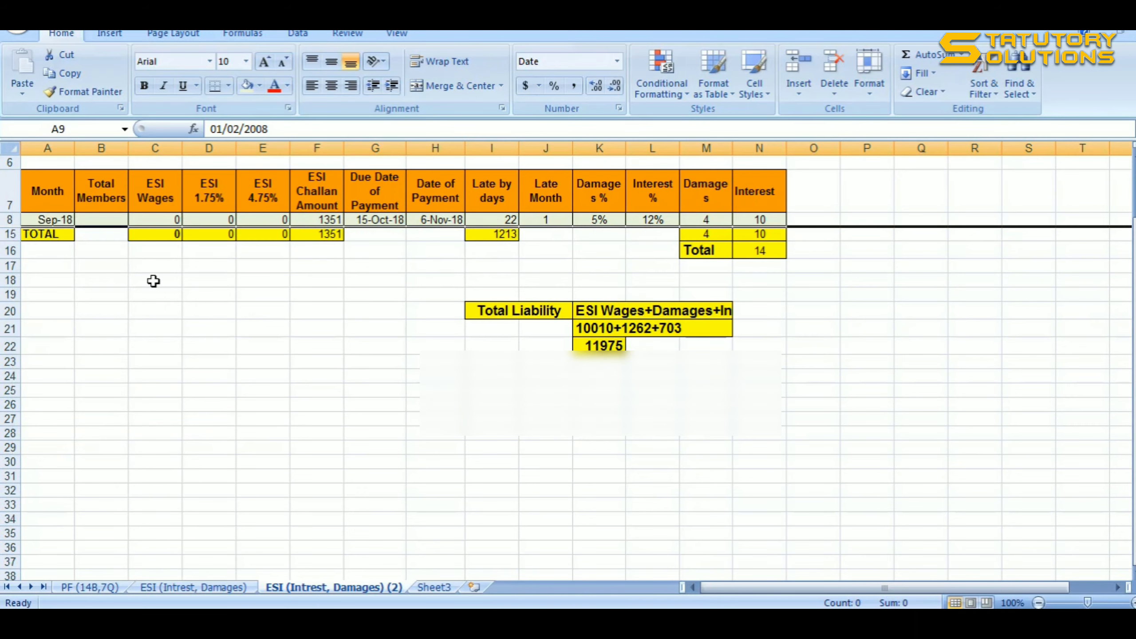
- Examine the ESI 1.75% and 4.75% contribution formulas and headings against the challan amount column
left_click(122, 223)
key("Right")
key("Right")
key("Right")
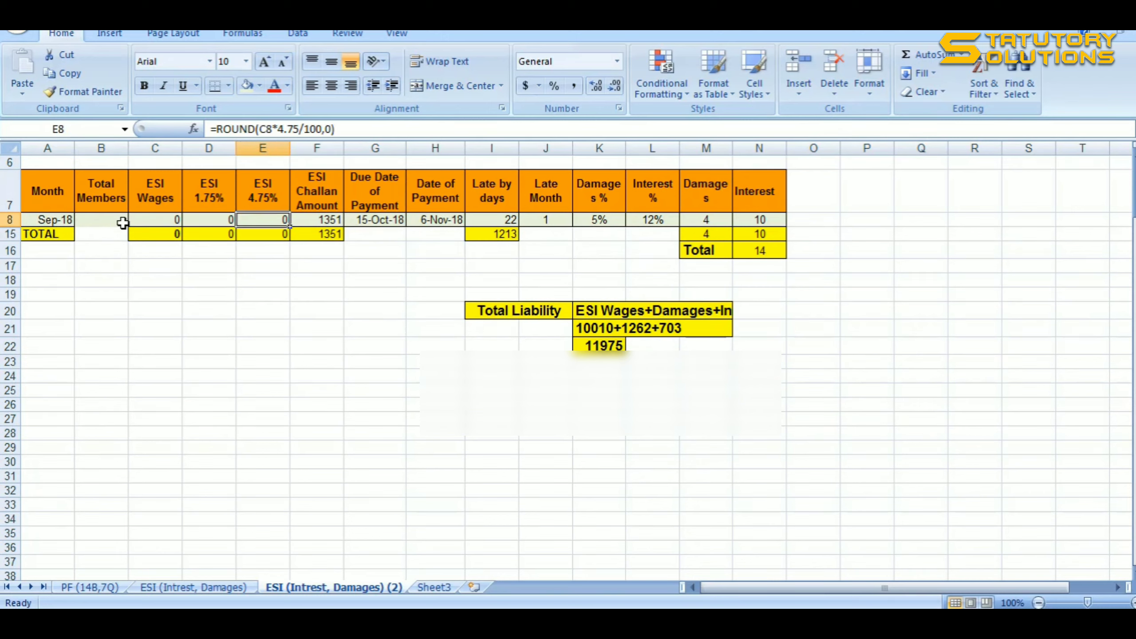
key("Right")
key("Left")
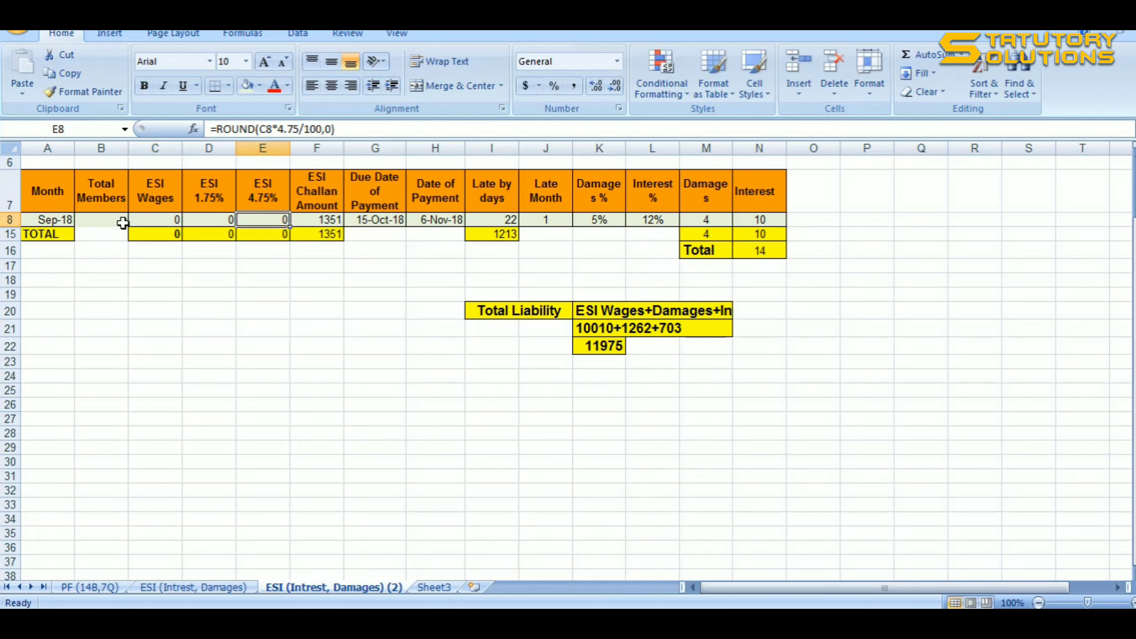
key("Left")
key("Left")
key("Right")
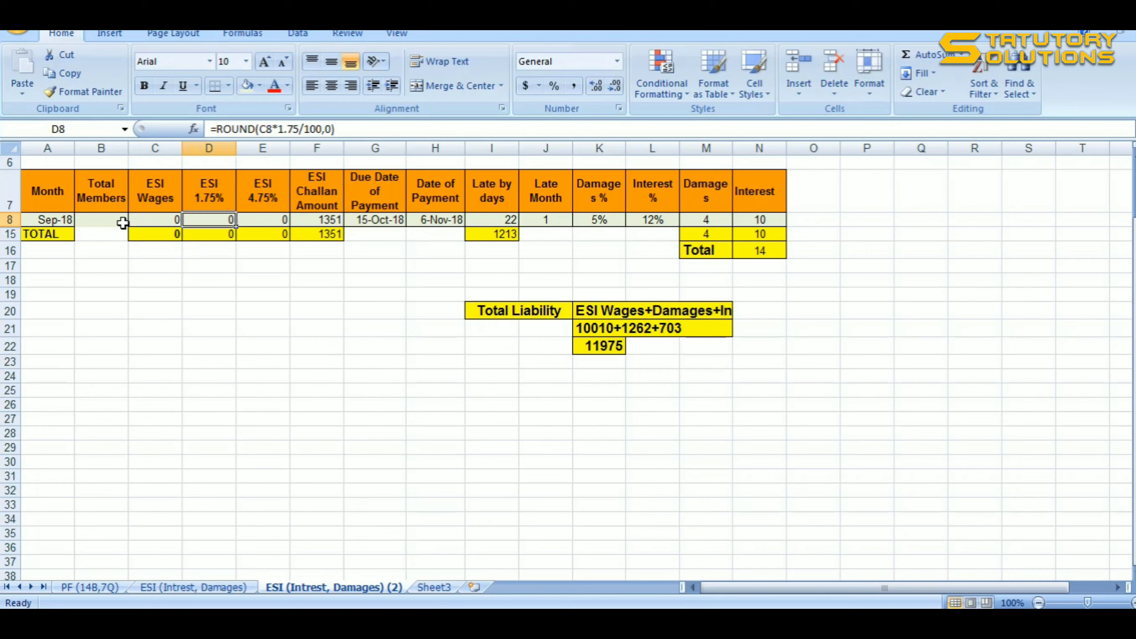
key("Right")
key("Right")
key("Up")
key("Left")
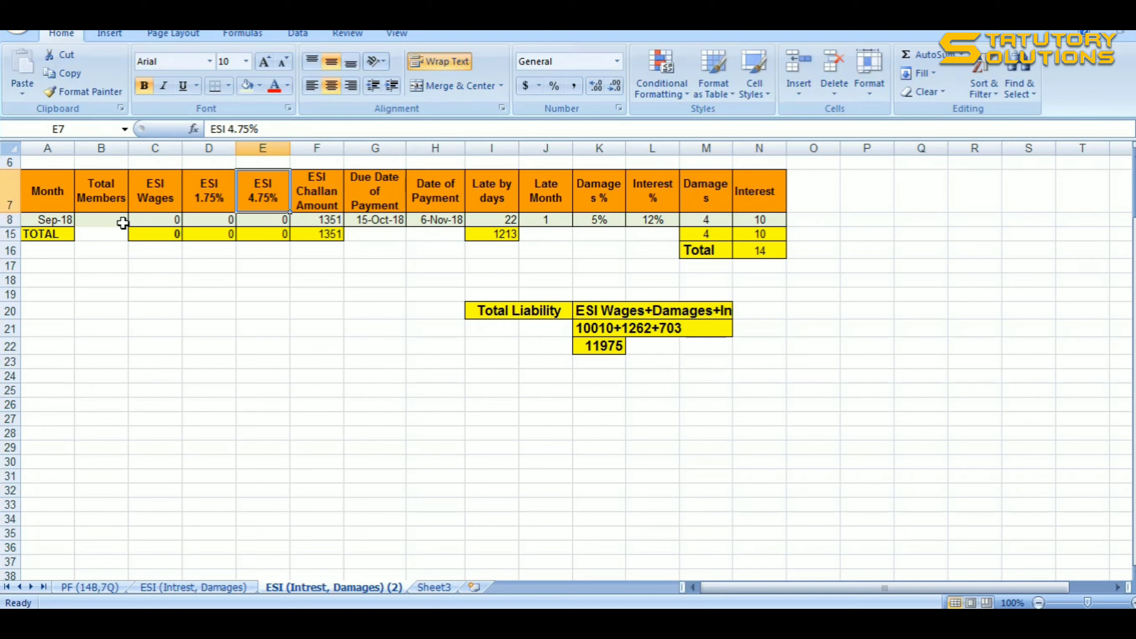
key("Down")
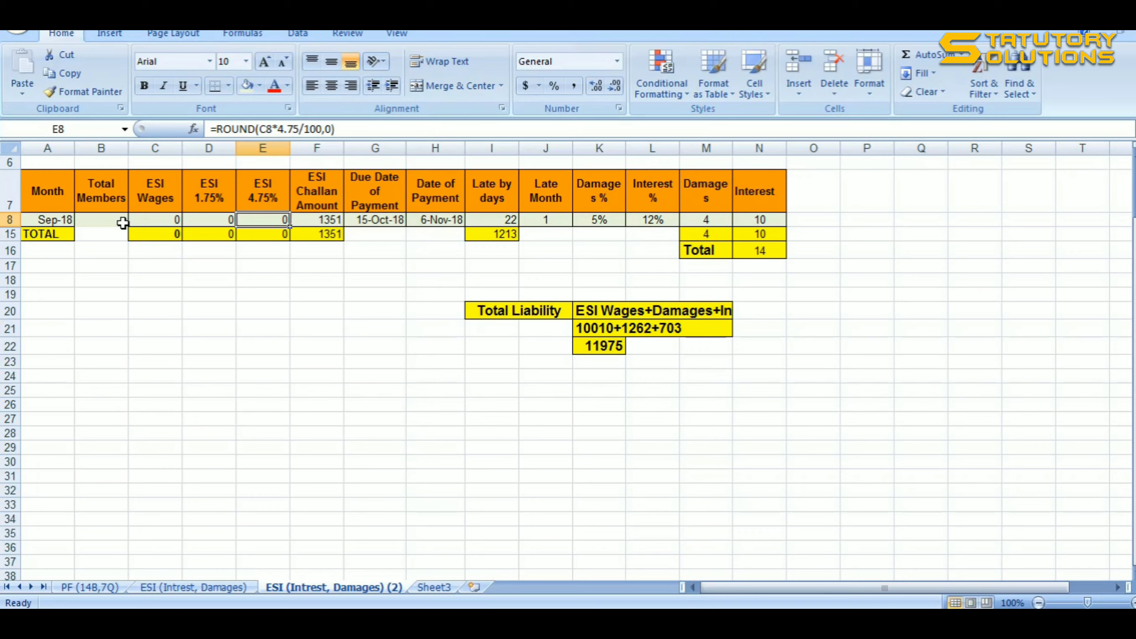
- Examine the late days, late month, damages % and interest % formulas in row 8, through to the interest results
key("Right")
key("Right")
key("Right")
key("Right")
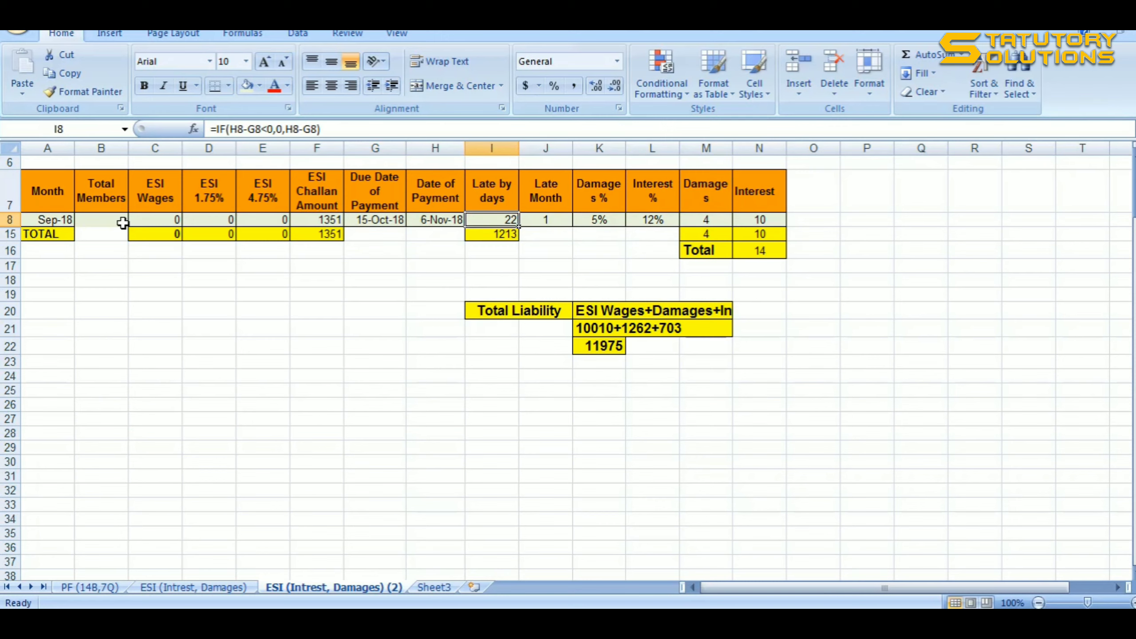
key("Right")
key("Right")
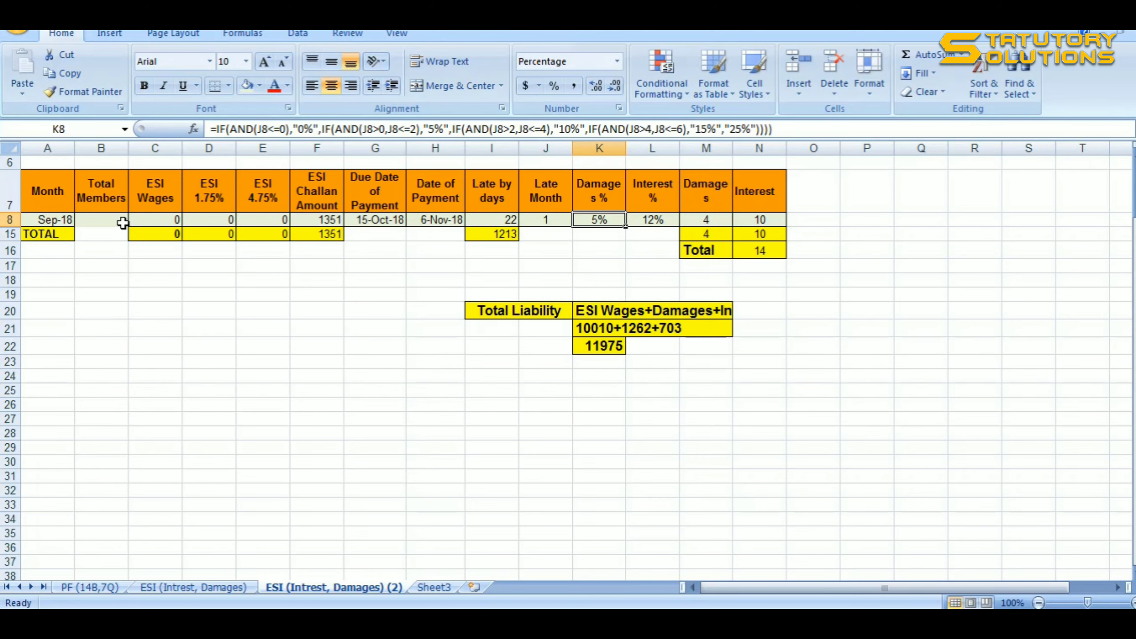
key("Right")
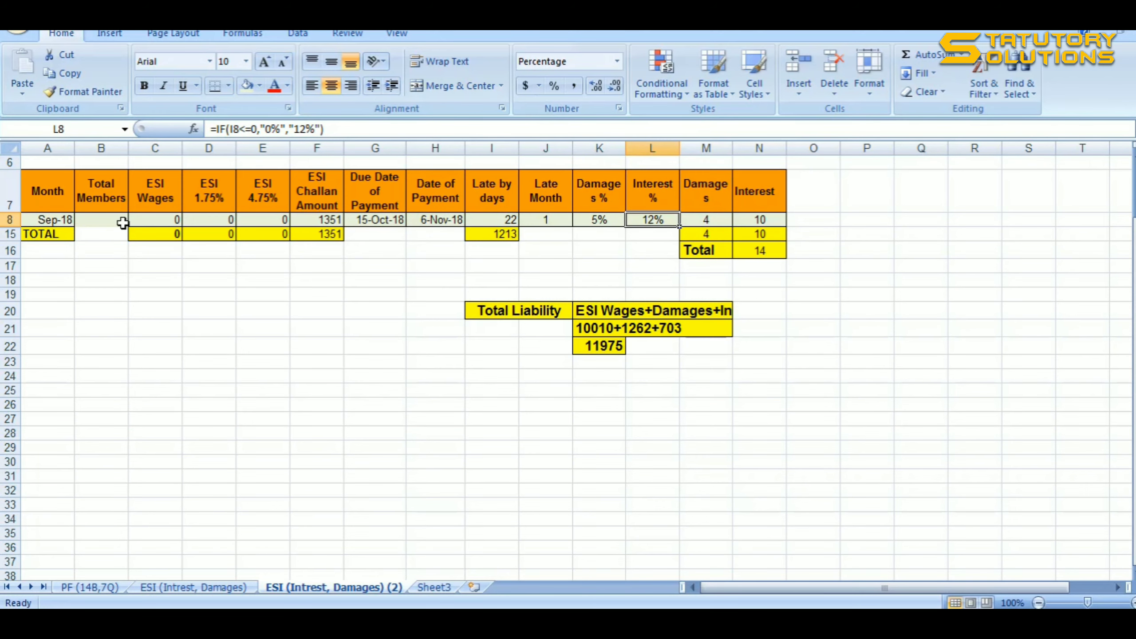
key("Left")
key("Right")
key("Right")
key("Right")
key("Down")
key("Down")
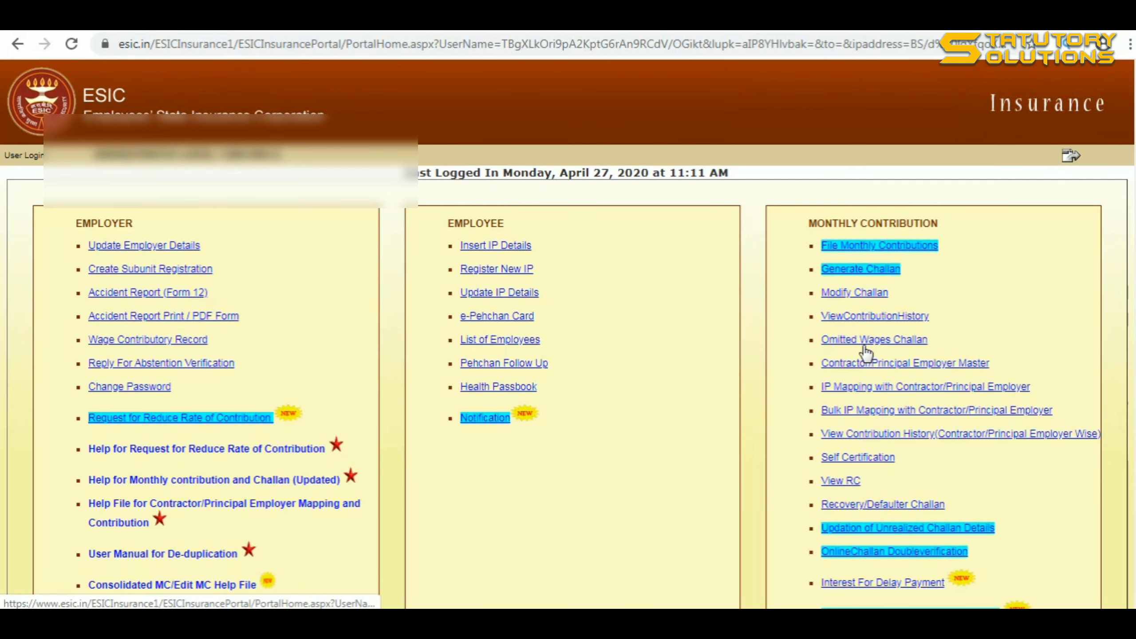
- Switch to the ESIC portal, open the Omitted Wages Challan form and activate its field for the amount payable in rupees
scroll(866, 354, "down", 4)
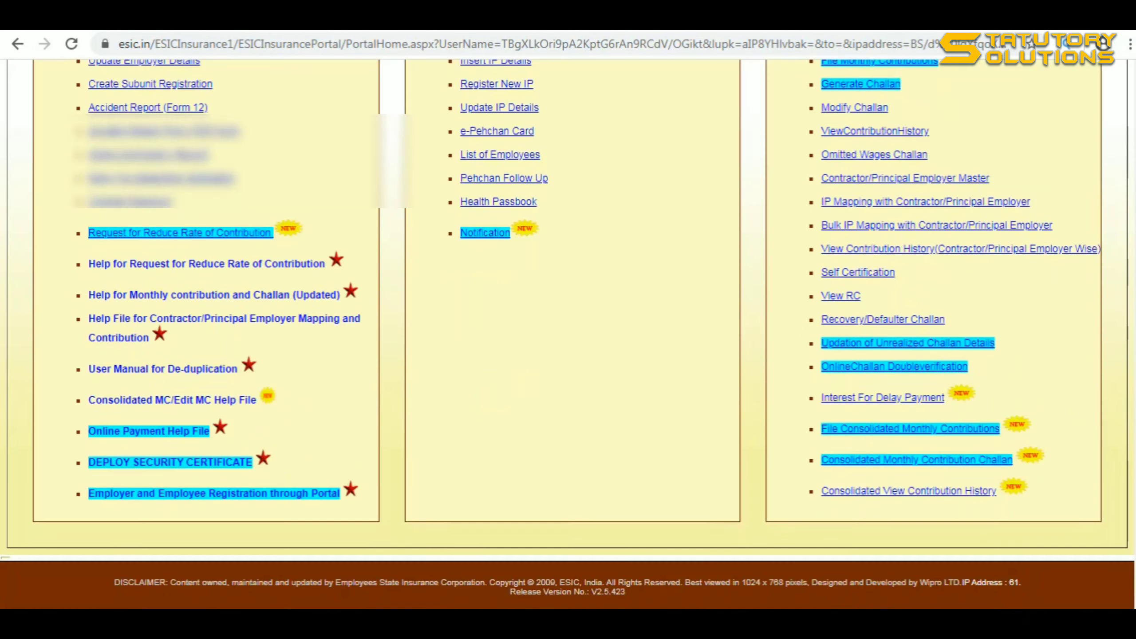
scroll(568, 333, "up", 4)
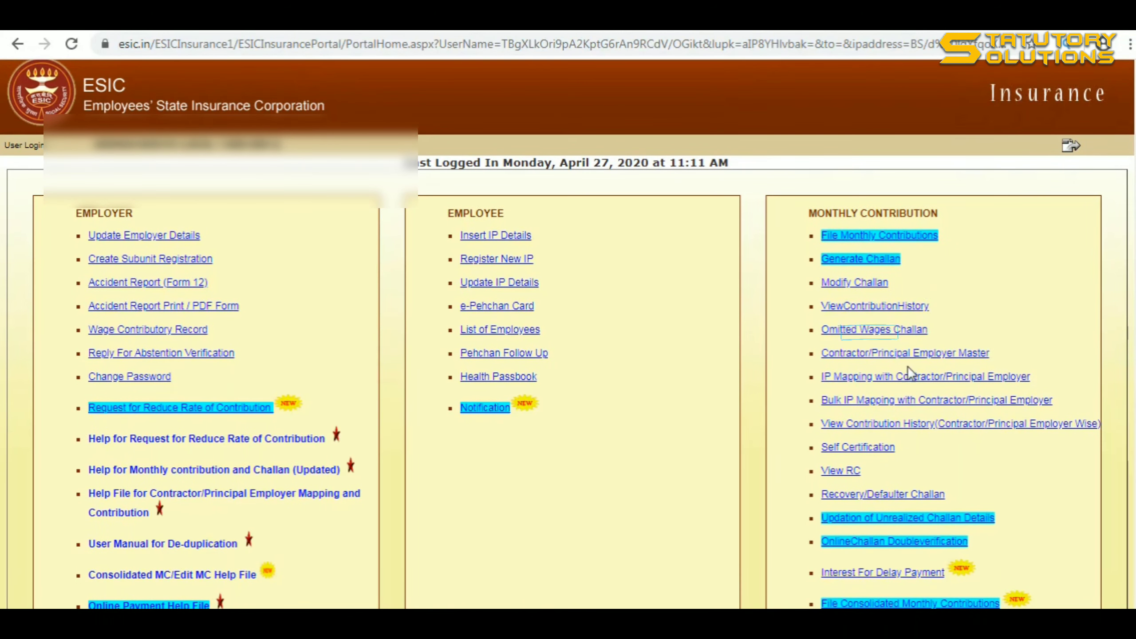
left_click(896, 334)
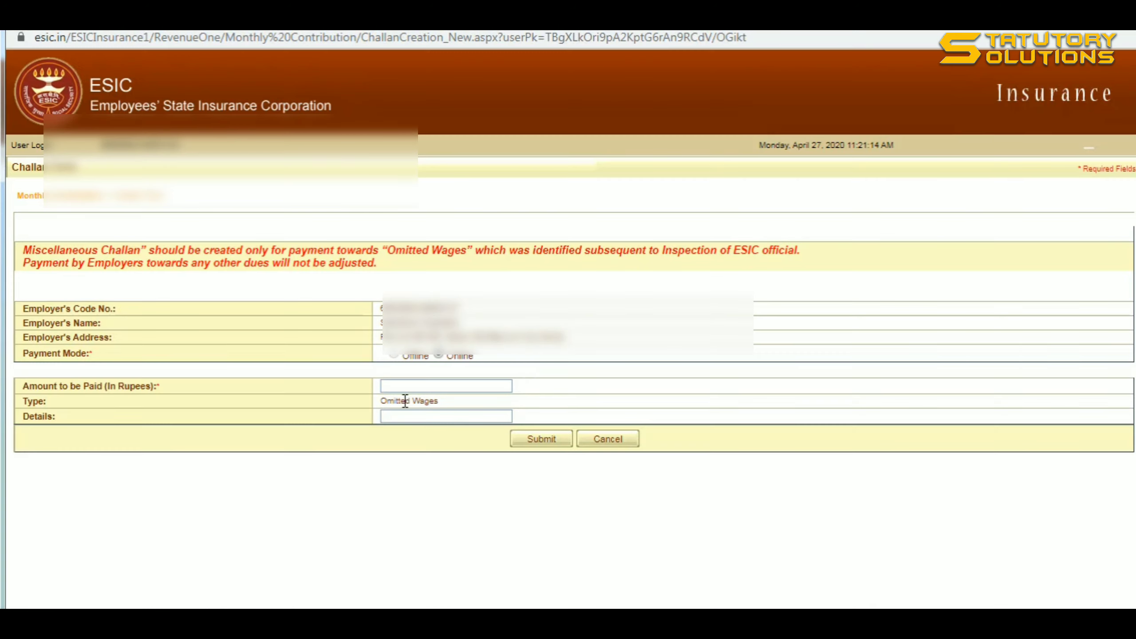
left_click(415, 384)
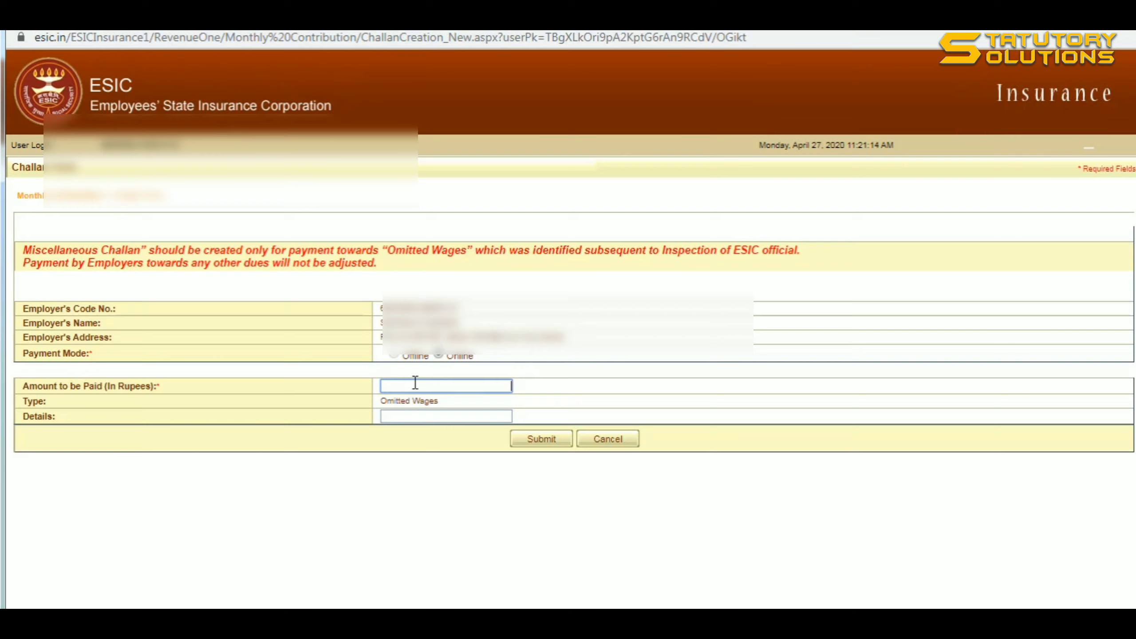